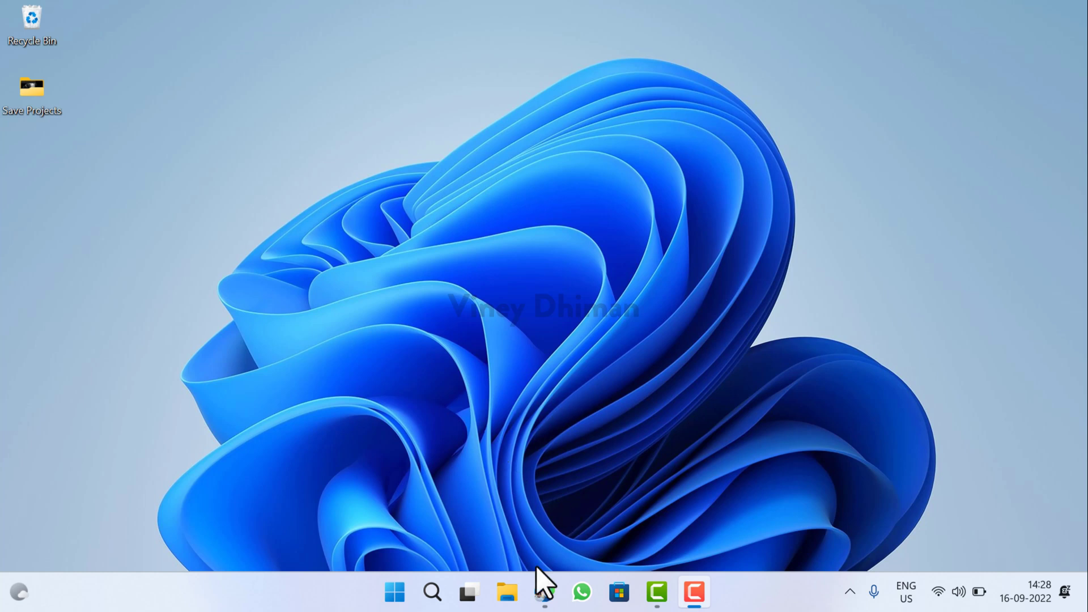
In Edge, load the ViVe GitHub releases page and download ViVeTool-v0.3.1.zip from Assets.
{"action": "left_click", "coordinate": [543, 591]}
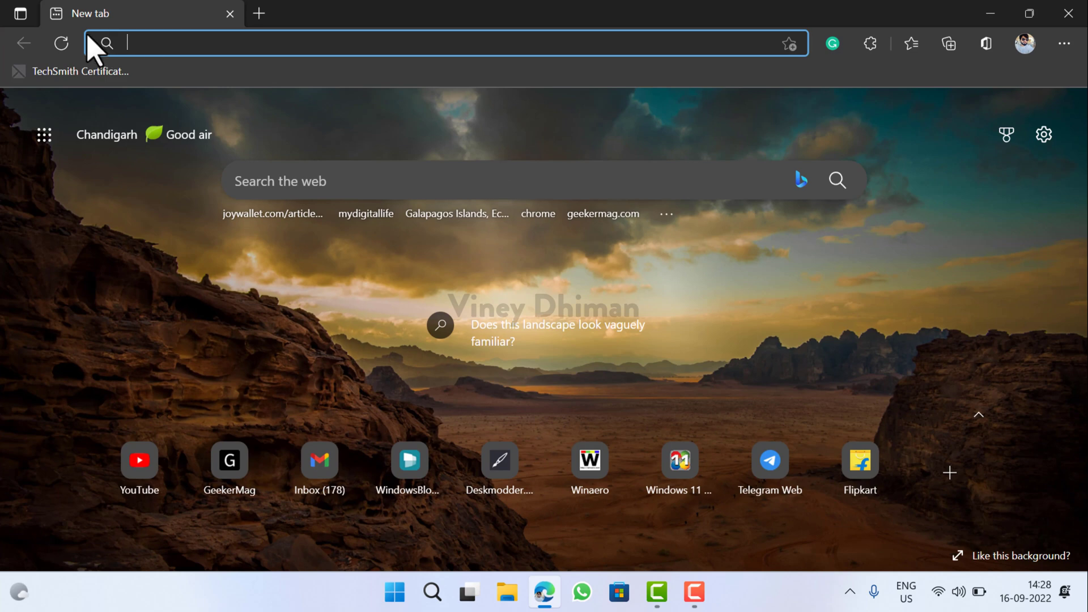
{"action": "left_click", "coordinate": [260, 46]}
{"action": "type", "text": "https://github.com/thebookisclosed/ViVe/releases"}
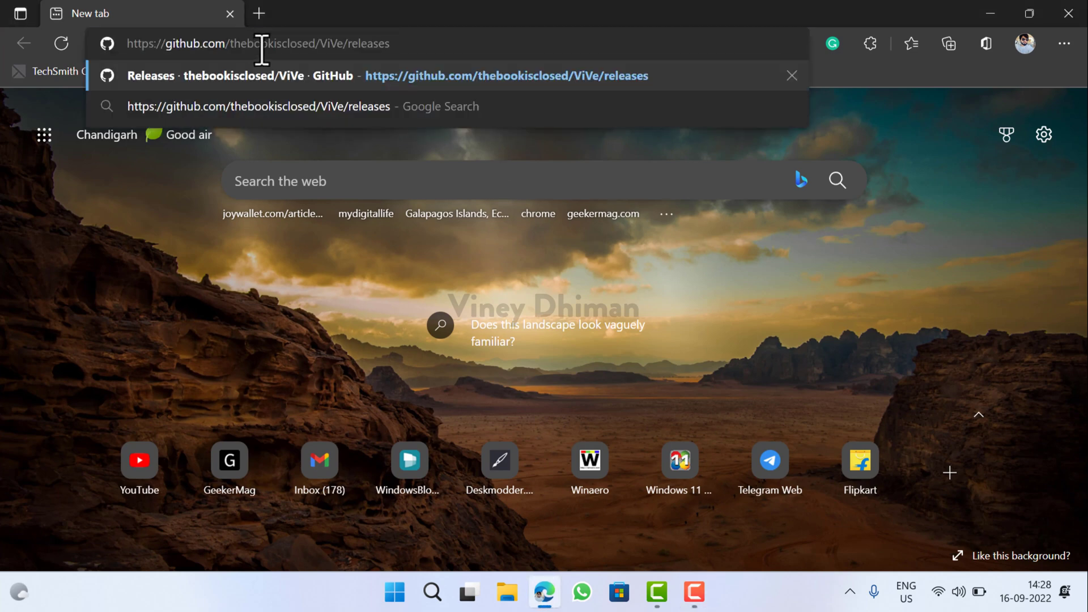
{"action": "key", "text": "Return"}
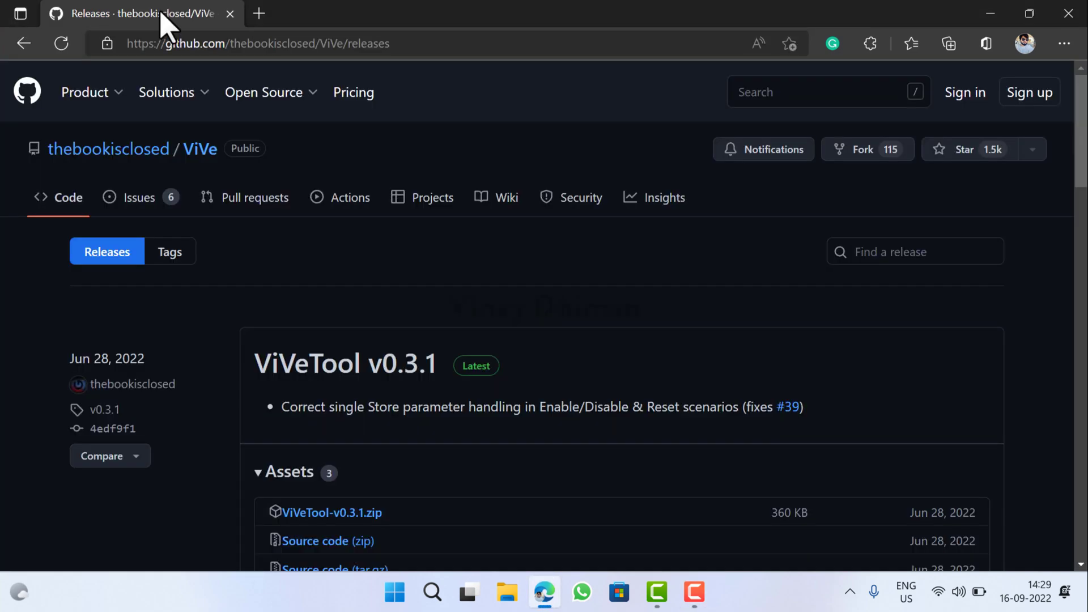
{"action": "scroll", "coordinate": [626, 287], "scroll_direction": "down", "scroll_amount": 1}
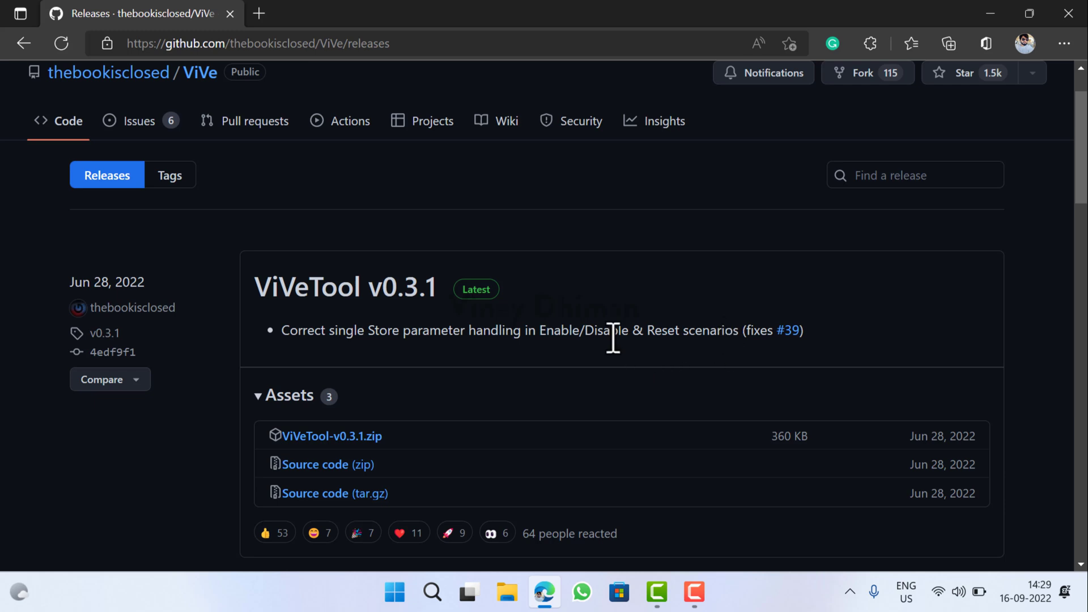
{"action": "scroll", "coordinate": [536, 365], "scroll_direction": "down", "scroll_amount": 3}
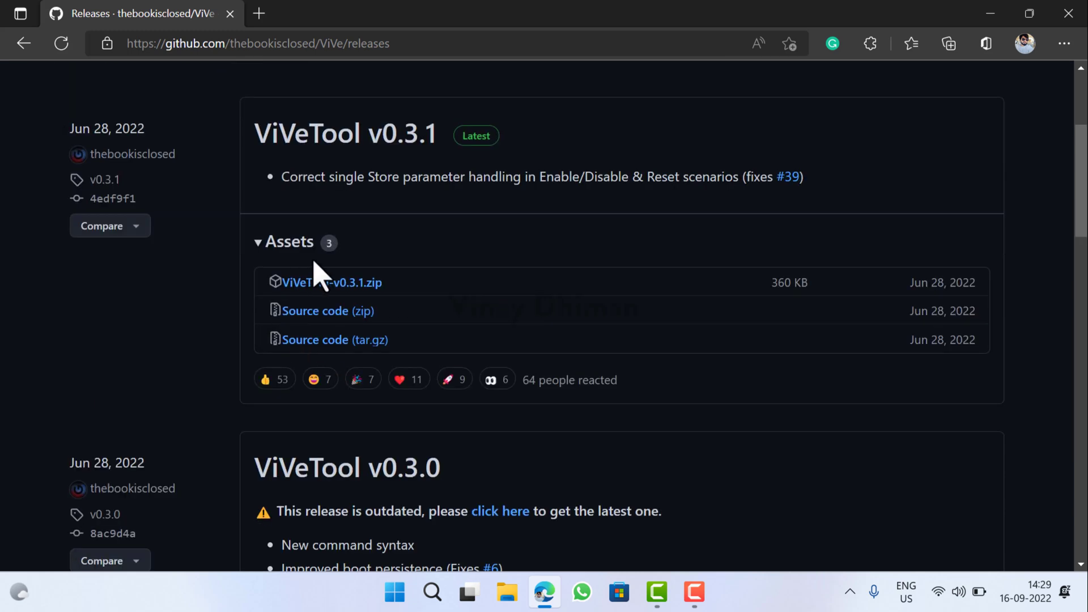
{"action": "left_click", "coordinate": [329, 287]}
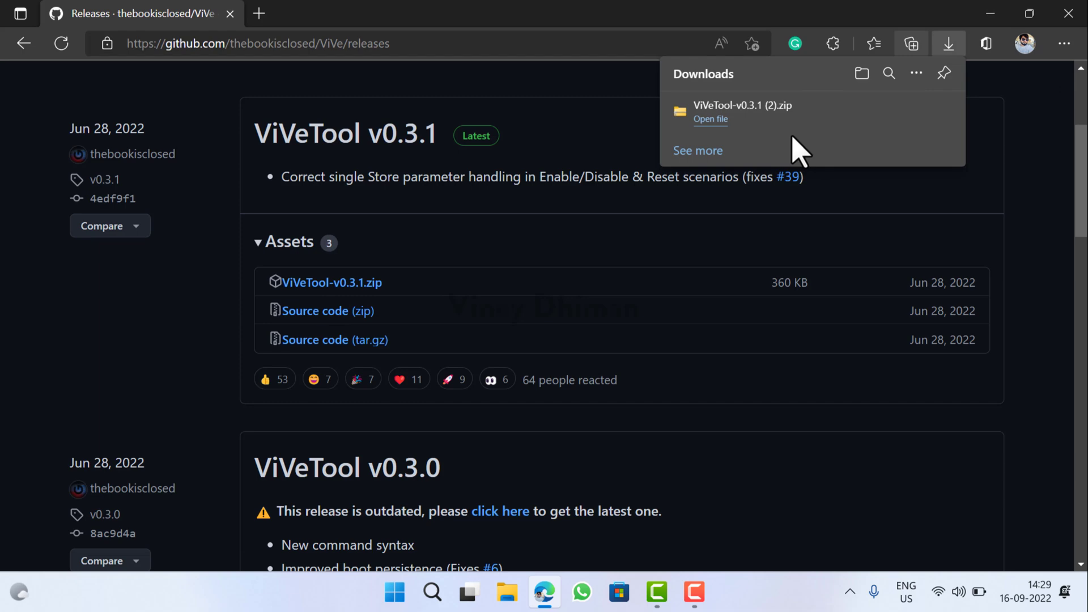
Minimize Edge and open Local Disk (C:) in a maximized File Explorer window.
{"action": "left_click", "coordinate": [990, 17]}
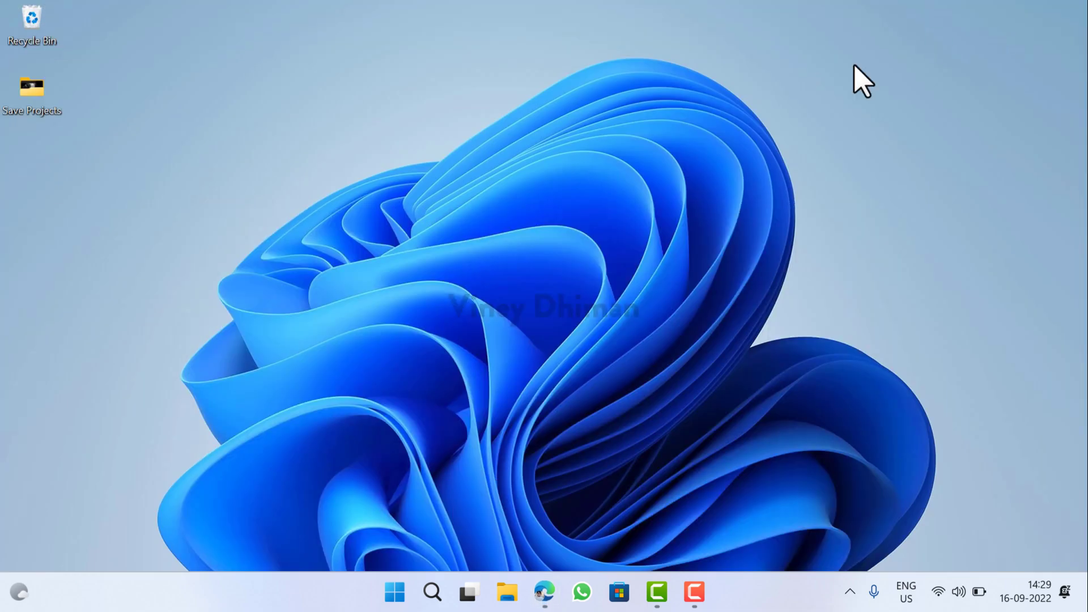
{"action": "left_click", "coordinate": [506, 591]}
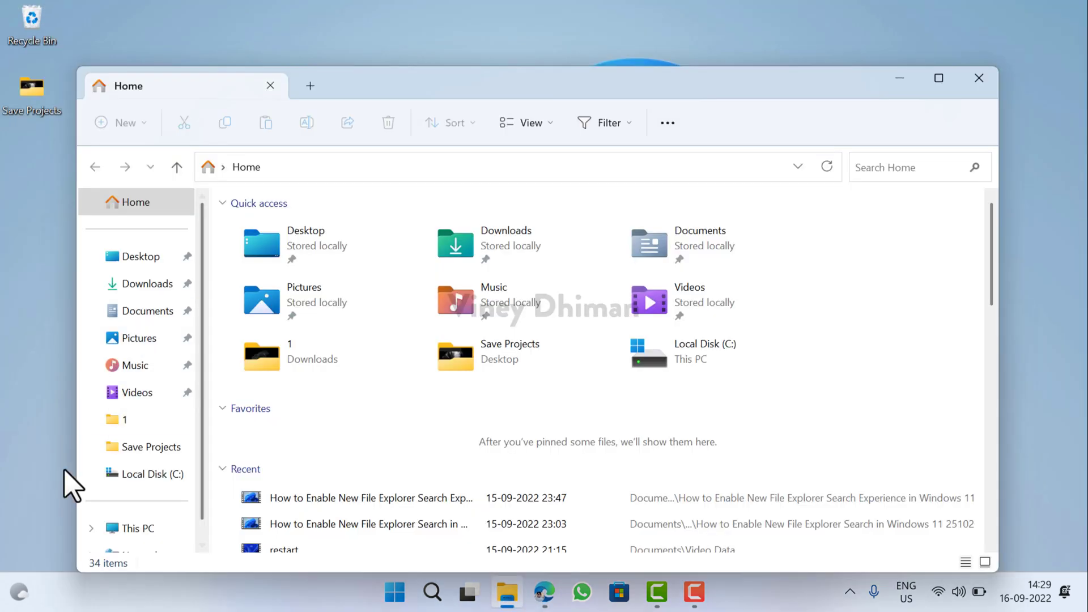
{"action": "left_click", "coordinate": [152, 528]}
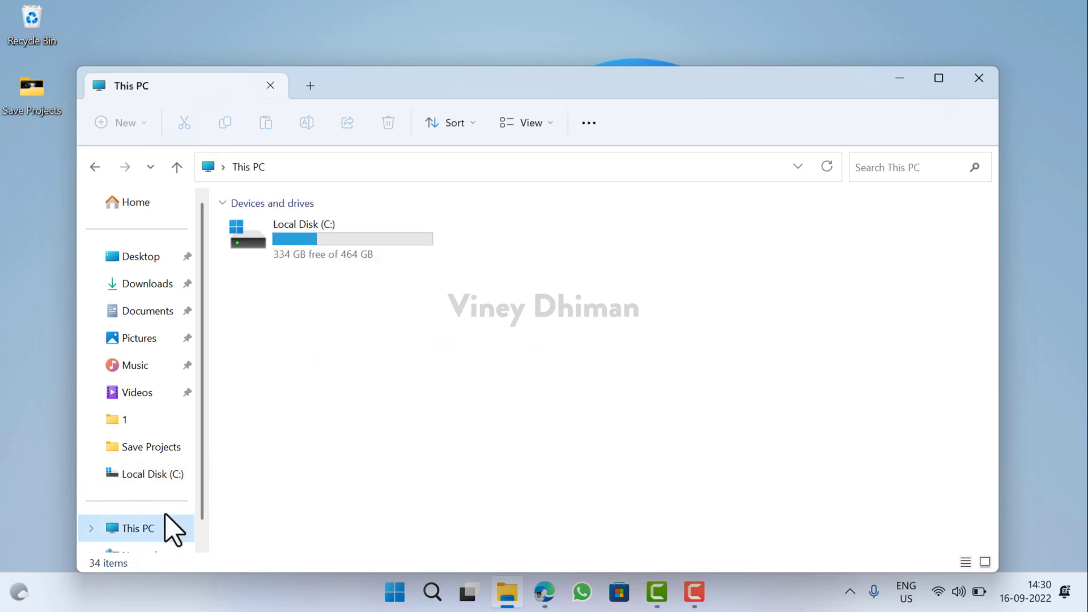
{"action": "key", "text": "super+Up"}
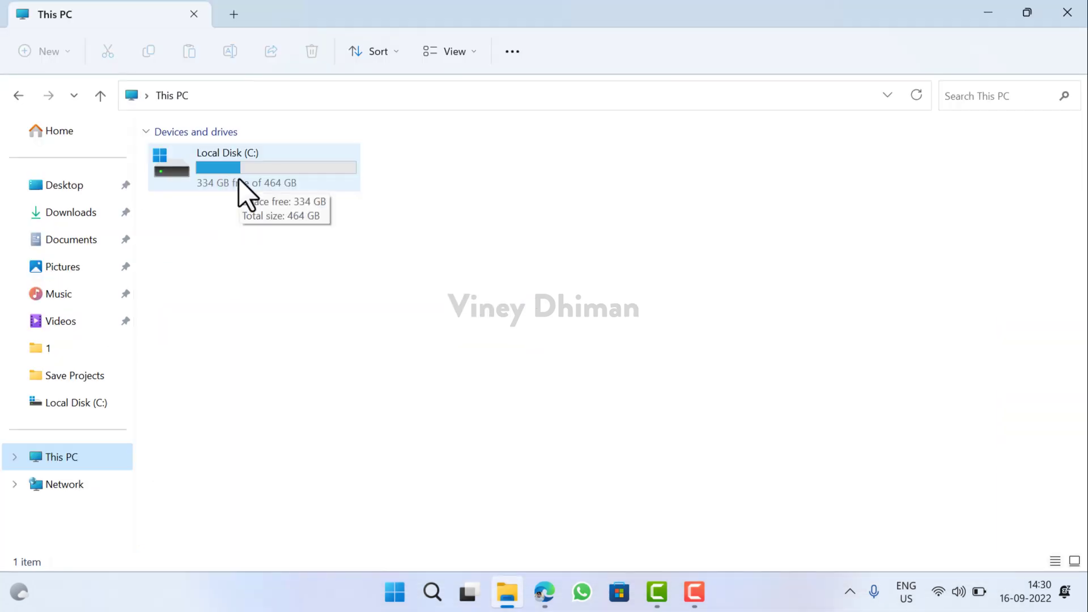
{"action": "double_click", "coordinate": [241, 193]}
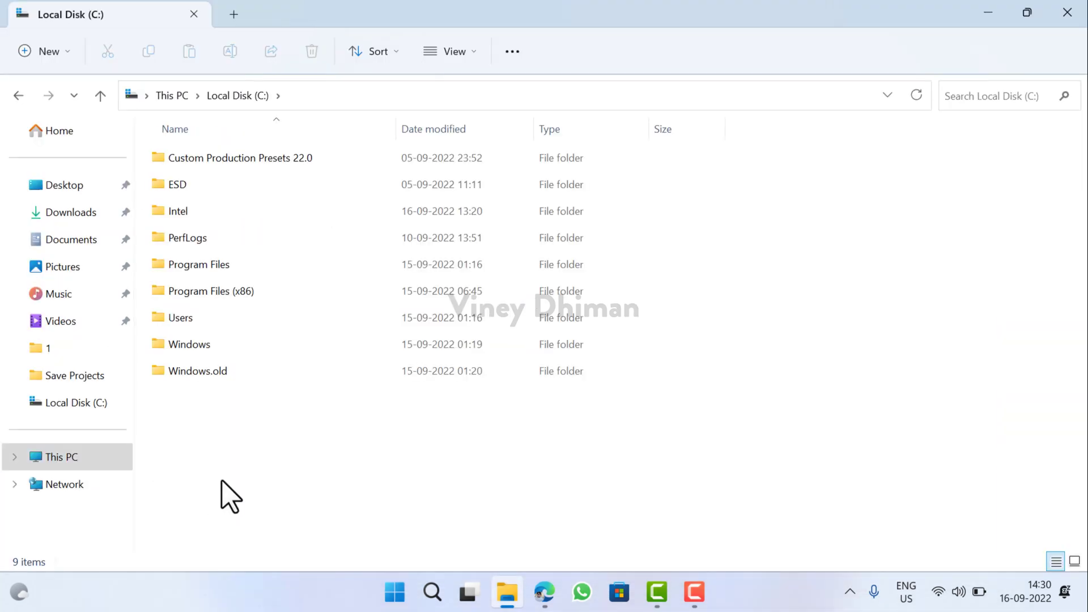
Create a new folder named vivetool at the root of C:.
{"action": "right_click", "coordinate": [229, 447]}
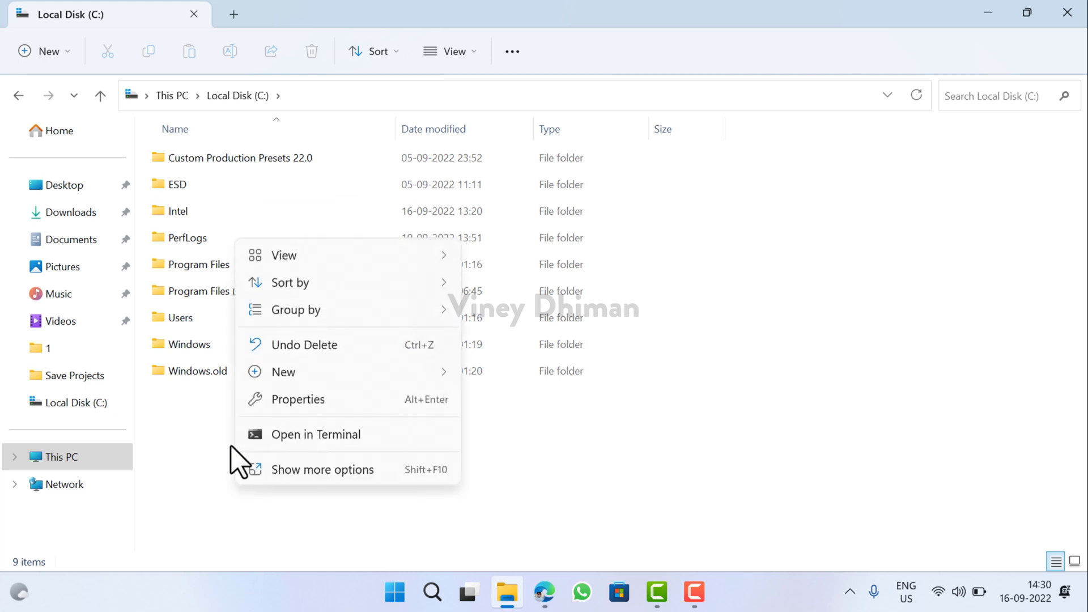
{"action": "mouse_move", "coordinate": [441, 368]}
{"action": "left_click", "coordinate": [496, 379]}
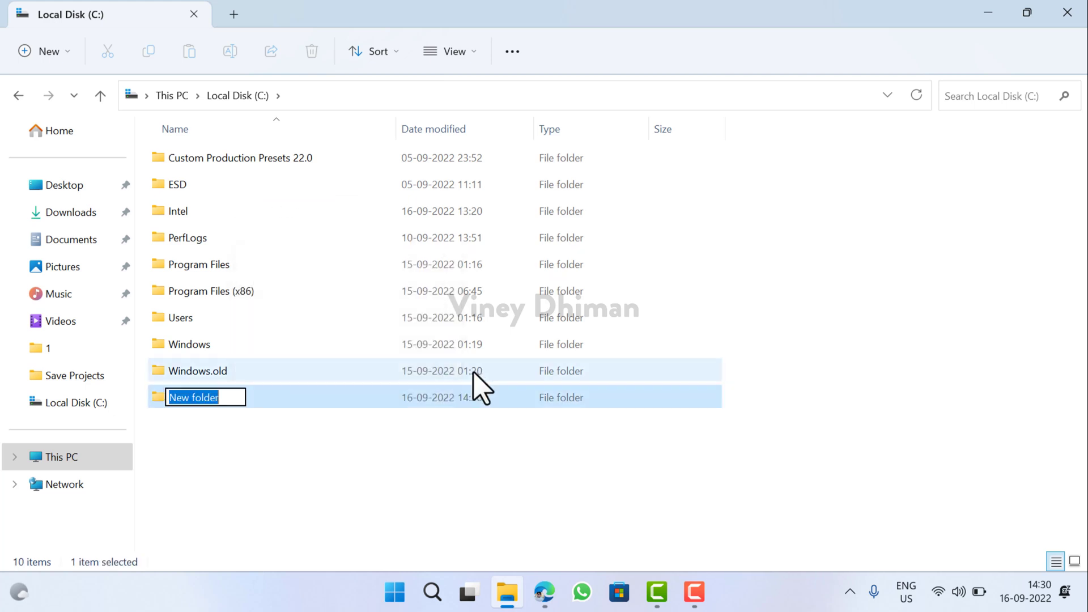
{"action": "type", "text": "vivetool"}
{"action": "left_click", "coordinate": [206, 516]}
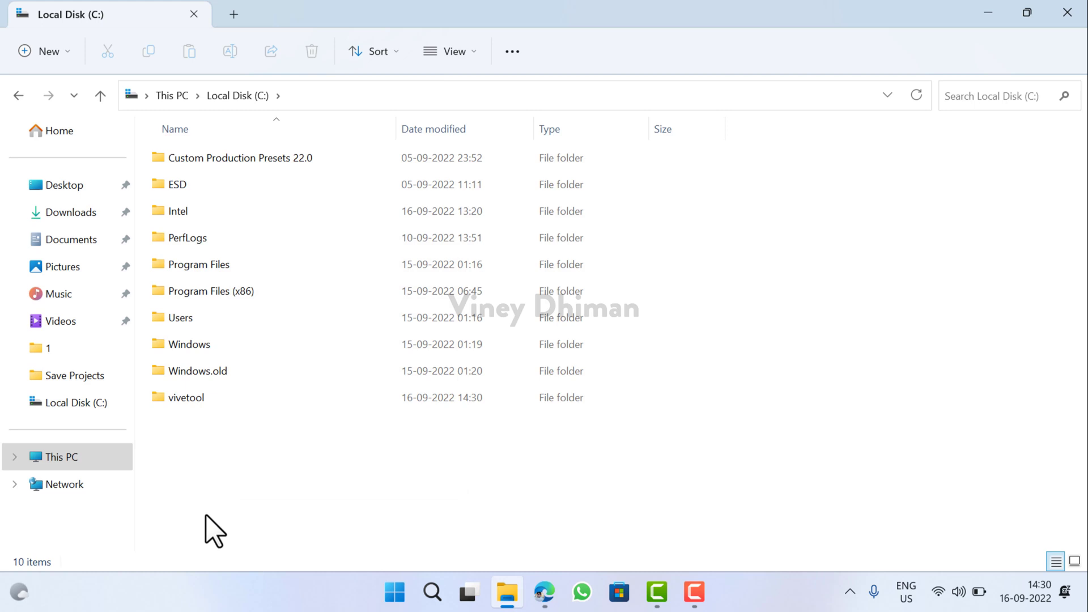
Start extracting the ViVeTool-v0.3.1 (2) zip from the Downloads folder.
{"action": "left_click", "coordinate": [73, 218]}
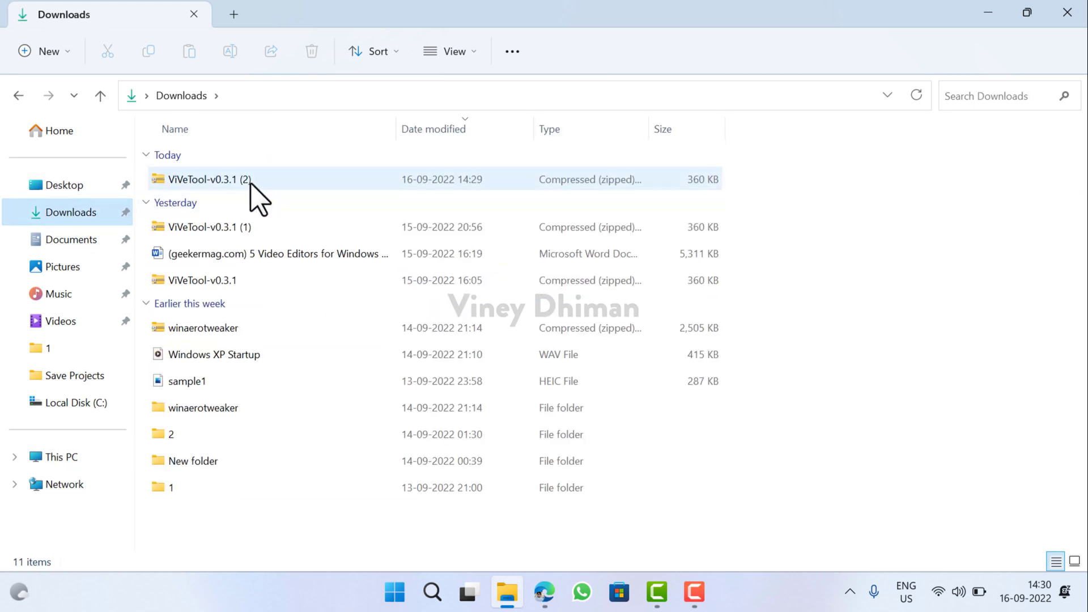
{"action": "left_click", "coordinate": [237, 195]}
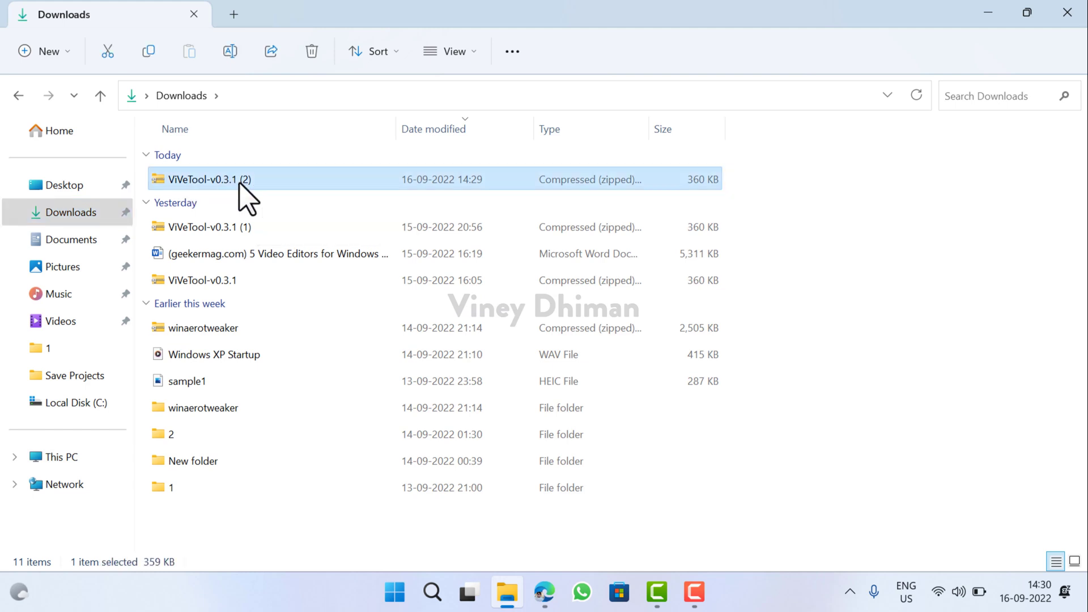
{"action": "right_click", "coordinate": [301, 182]}
{"action": "left_click", "coordinate": [404, 288]}
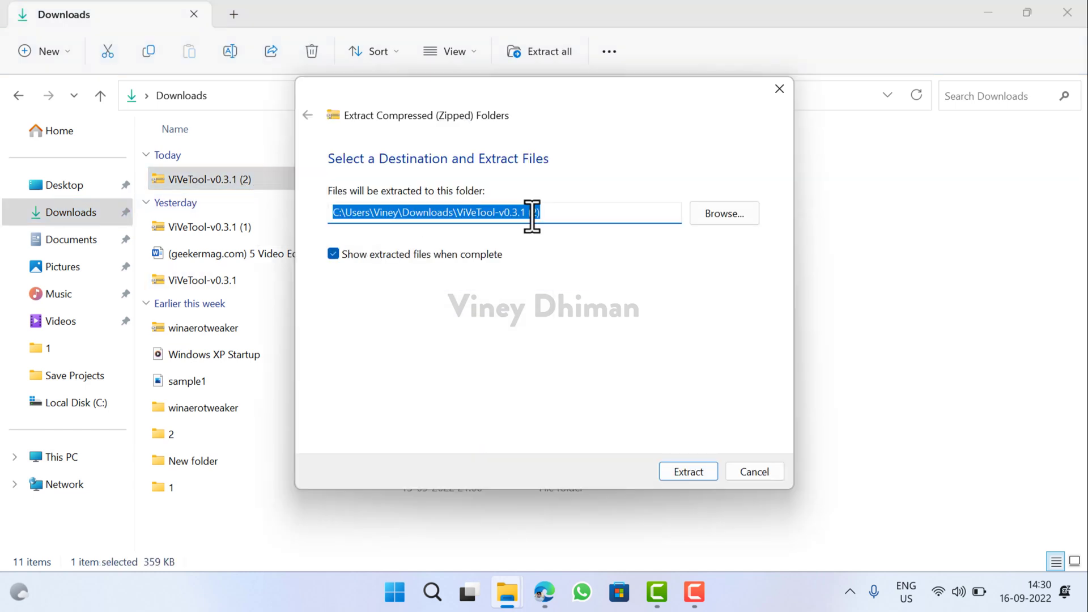
Extract the zip into C:\vivetool, then close the Explorer windows to show the desktop.
{"action": "left_click", "coordinate": [569, 216]}
{"action": "key", "text": "BackSpace"}
{"action": "key", "text": "BackSpace"}
{"action": "key", "text": "BackSpace"}
{"action": "key", "text": "BackSpace"}
{"action": "key", "text": "BackSpace"}
{"action": "key", "text": "BackSpace"}
{"action": "key", "text": "BackSpace"}
{"action": "key", "text": "BackSpace"}
{"action": "key", "text": "BackSpace"}
{"action": "key", "text": "BackSpace"}
{"action": "key", "text": "BackSpace"}
{"action": "key", "text": "BackSpace"}
{"action": "key", "text": "BackSpace"}
{"action": "key", "text": "BackSpace"}
{"action": "key", "text": "BackSpace"}
{"action": "key", "text": "BackSpace"}
{"action": "key", "text": "BackSpace"}
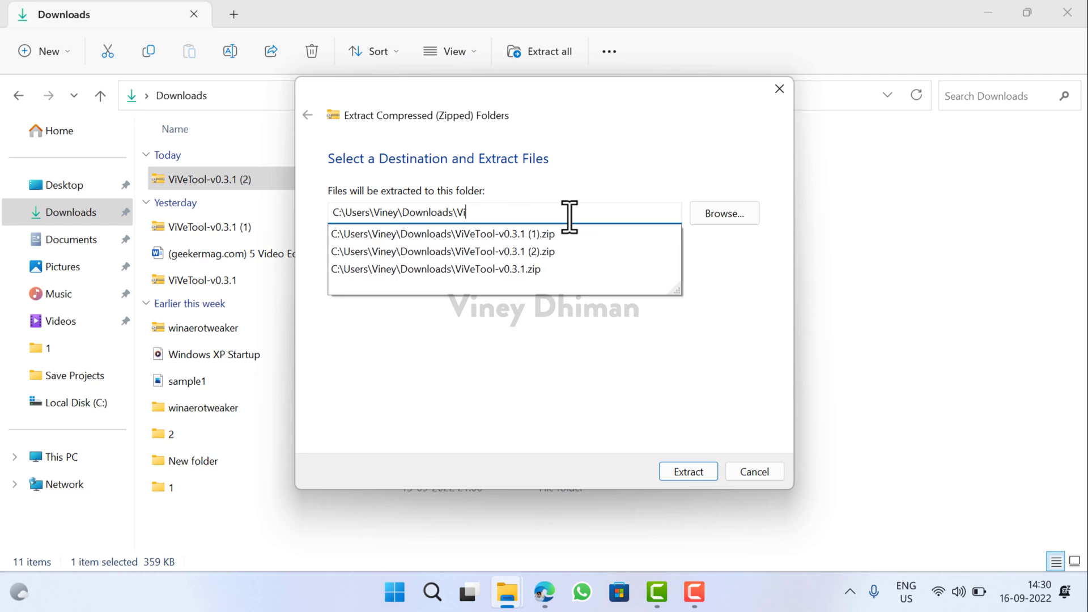
{"action": "key", "text": "BackSpace"}
{"action": "key", "text": "BackSpace"}
{"action": "key", "text": "BackSpace"}
{"action": "key", "text": "BackSpace"}
{"action": "key", "text": "BackSpace"}
{"action": "key", "text": "BackSpace"}
{"action": "key", "text": "BackSpace"}
{"action": "key", "text": "BackSpace"}
{"action": "key", "text": "BackSpace"}
{"action": "key", "text": "BackSpace"}
{"action": "key", "text": "BackSpace"}
{"action": "key", "text": "BackSpace"}
{"action": "key", "text": "BackSpace"}
{"action": "key", "text": "BackSpace"}
{"action": "key", "text": "BackSpace"}
{"action": "key", "text": "BackSpace"}
{"action": "key", "text": "BackSpace"}
{"action": "key", "text": "BackSpace"}
{"action": "key", "text": "BackSpace"}
{"action": "key", "text": "BackSpace"}
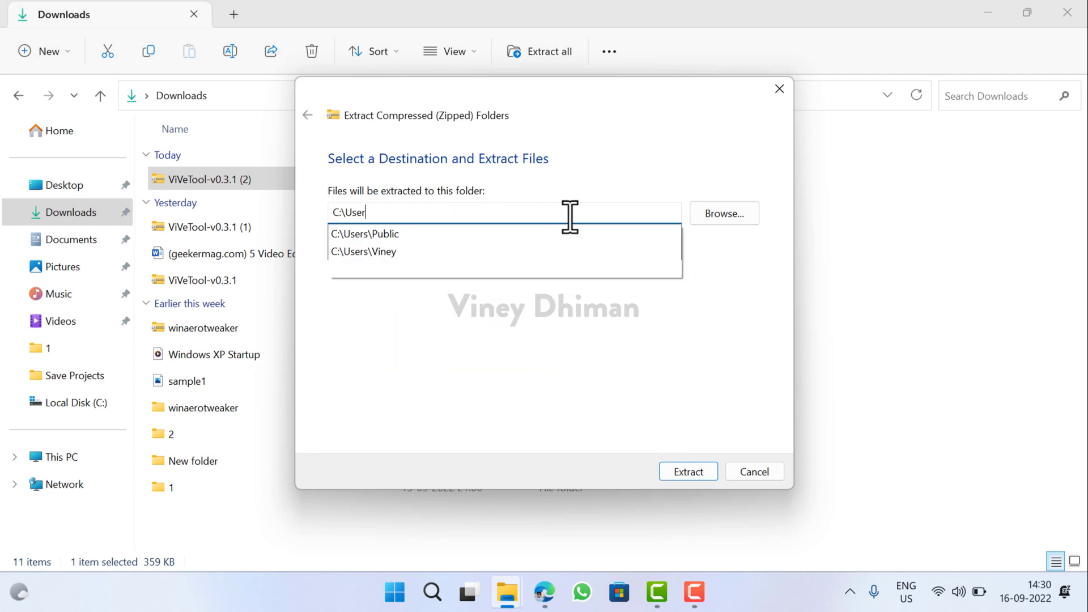
{"action": "key", "text": "BackSpace"}
{"action": "key", "text": "BackSpace"}
{"action": "key", "text": "BackSpace"}
{"action": "key", "text": "BackSpace"}
{"action": "type", "text": "vive"}
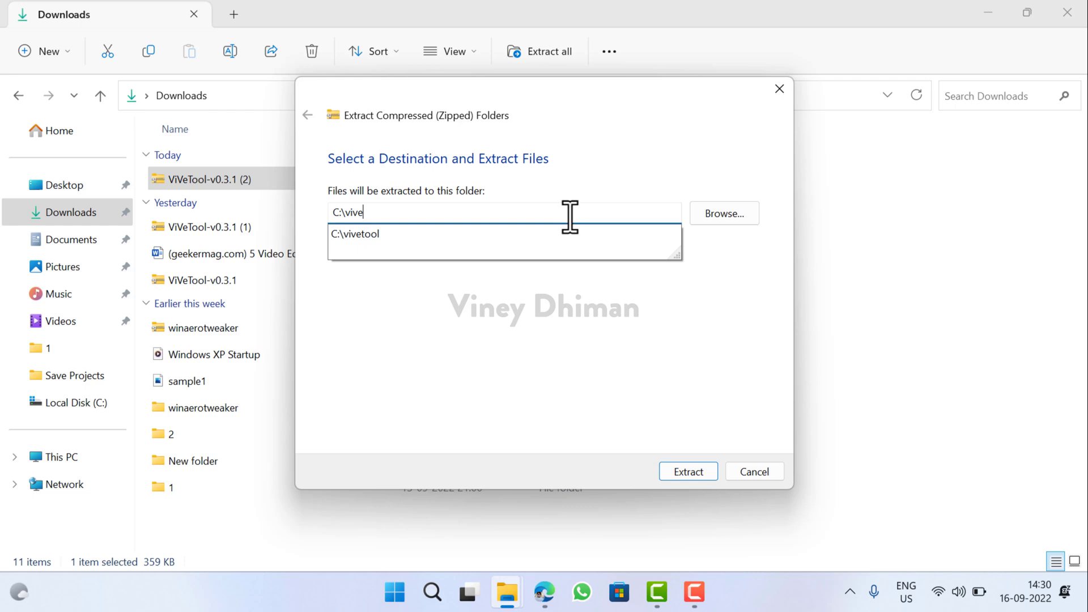
{"action": "type", "text": "tool"}
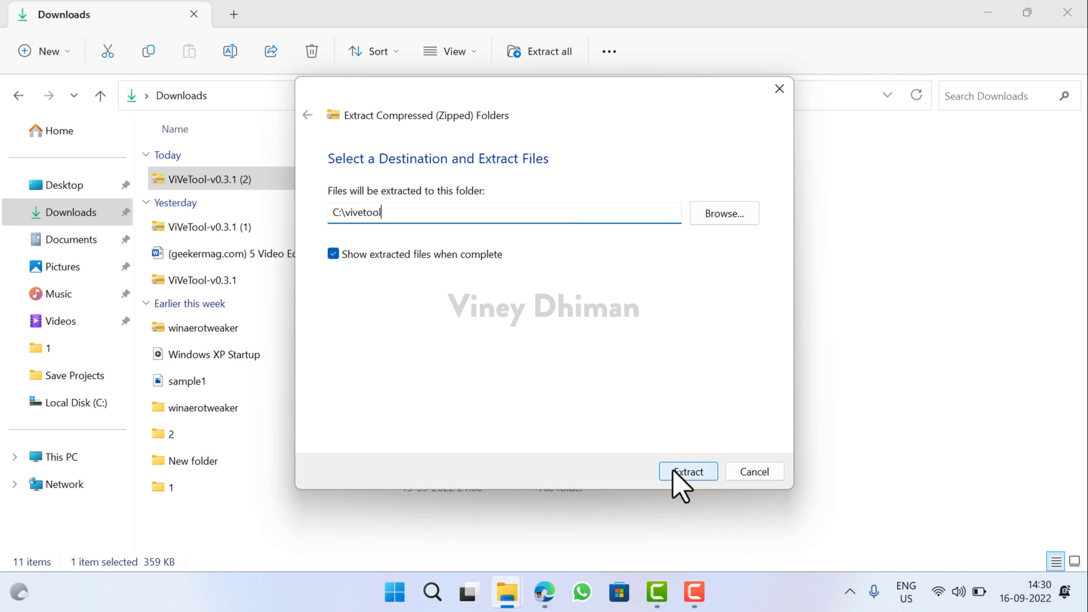
{"action": "left_click", "coordinate": [678, 471]}
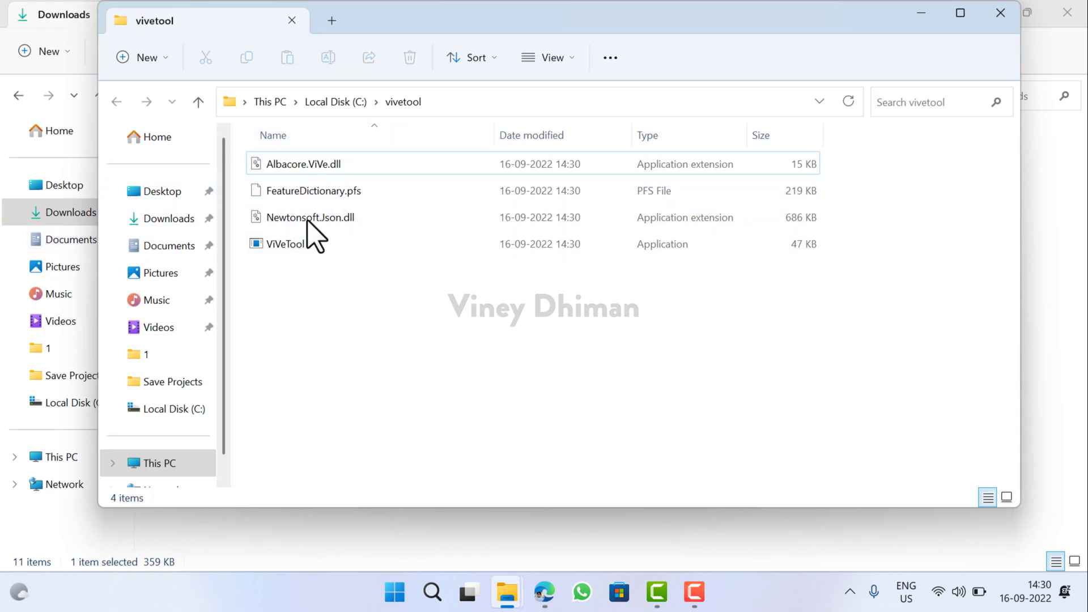
{"action": "key", "text": "alt+F4"}
{"action": "key", "text": "super+d"}
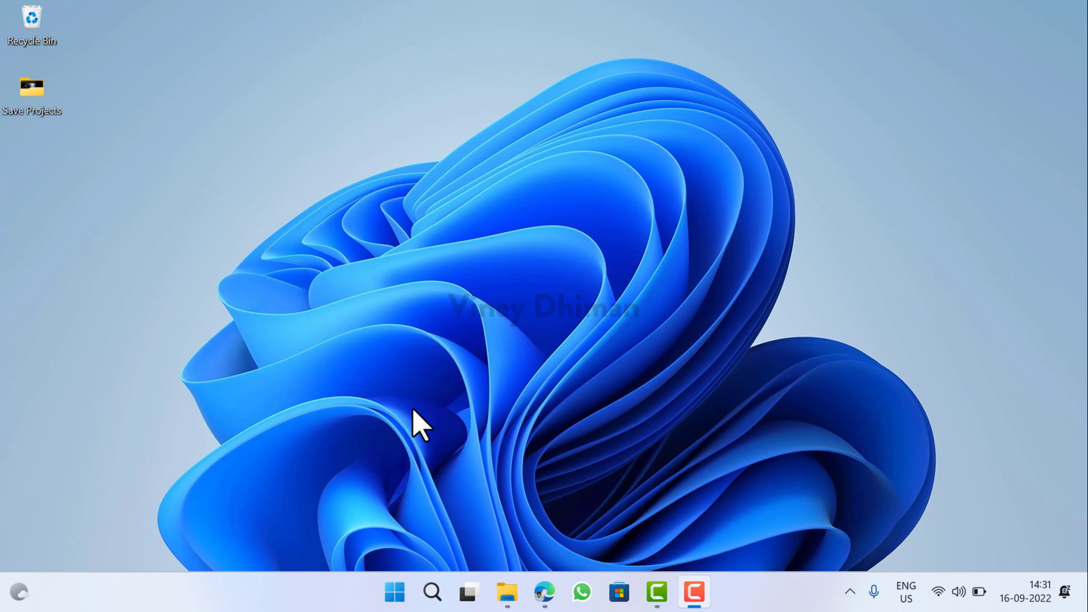
Search for cmd and launch Command Prompt as administrator.
{"action": "left_click", "coordinate": [432, 592]}
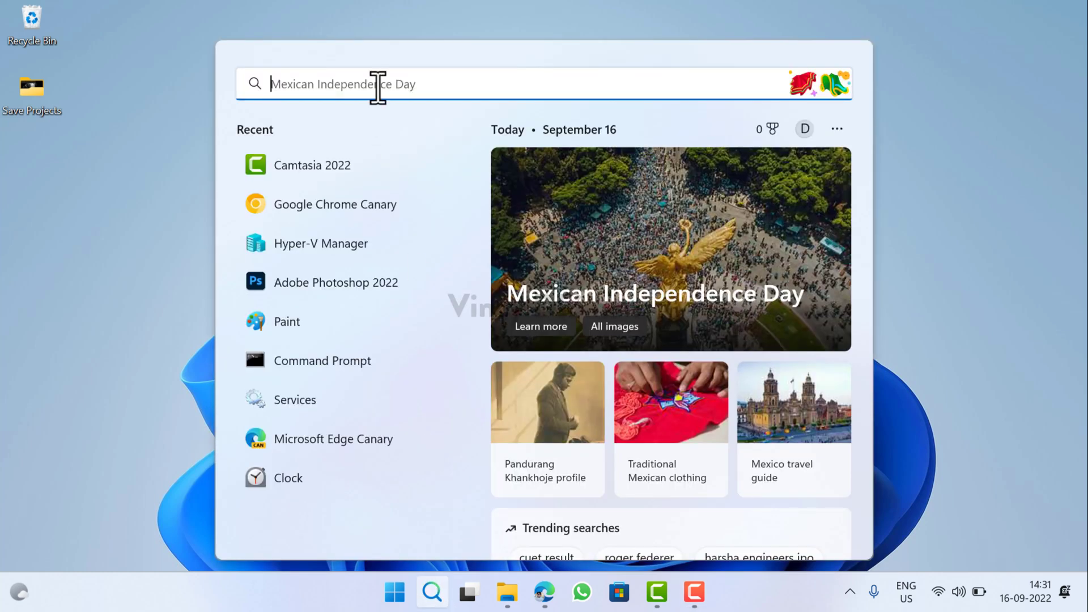
{"action": "type", "text": "cmd"}
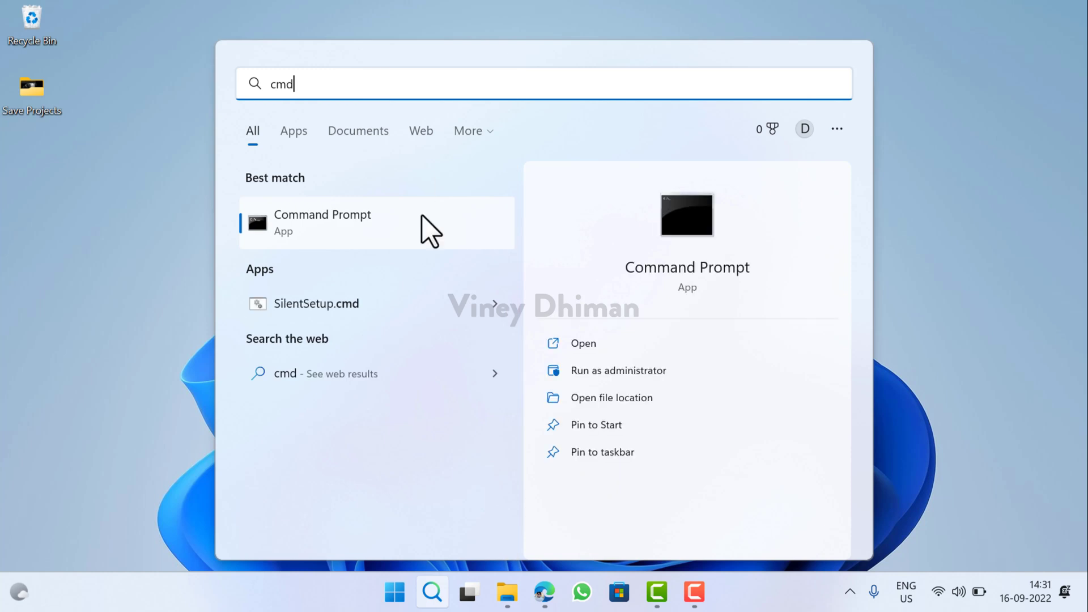
{"action": "left_click", "coordinate": [600, 375]}
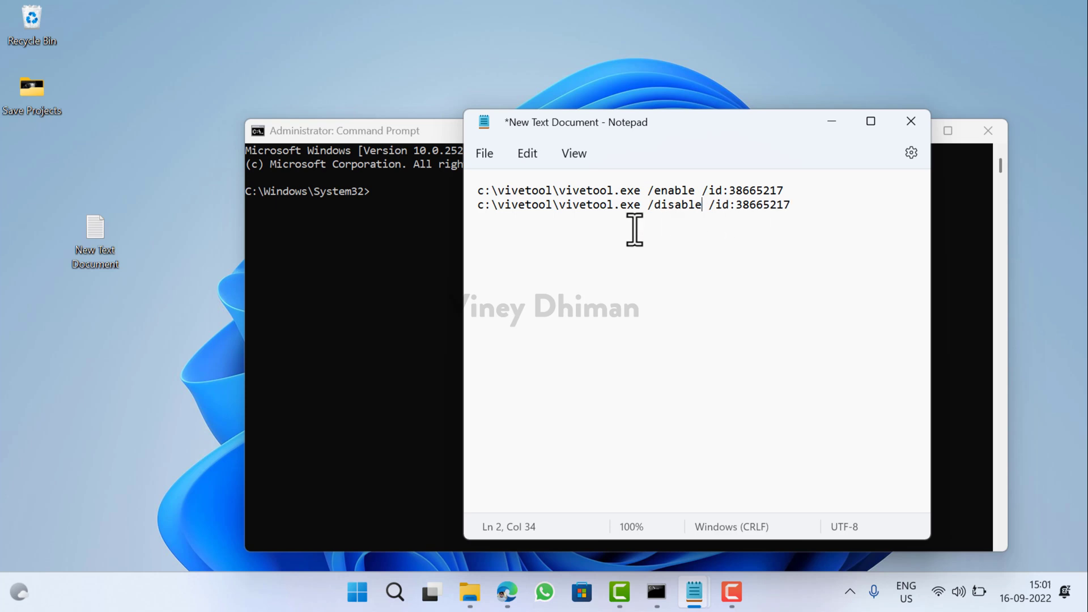
Copy the enable line from Notepad and run vivetool /enable /id:38665217 in Command Prompt.
{"action": "left_click_drag", "start_coordinate": [786, 191], "coordinate": [468, 194]}
{"action": "key", "text": "ctrl+c"}
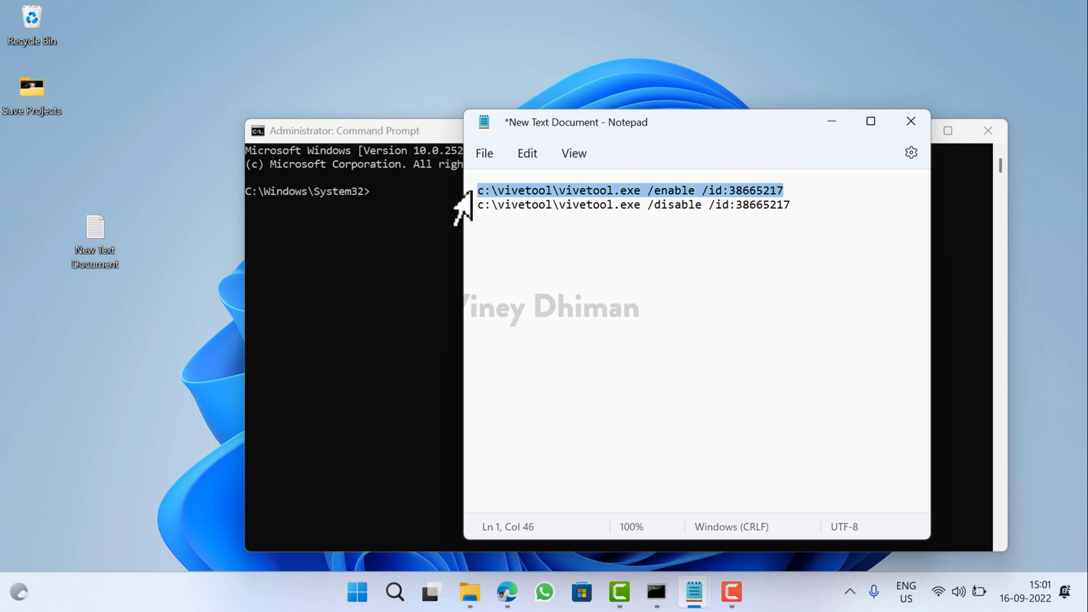
{"action": "left_click", "coordinate": [420, 207]}
{"action": "key", "text": "ctrl+v"}
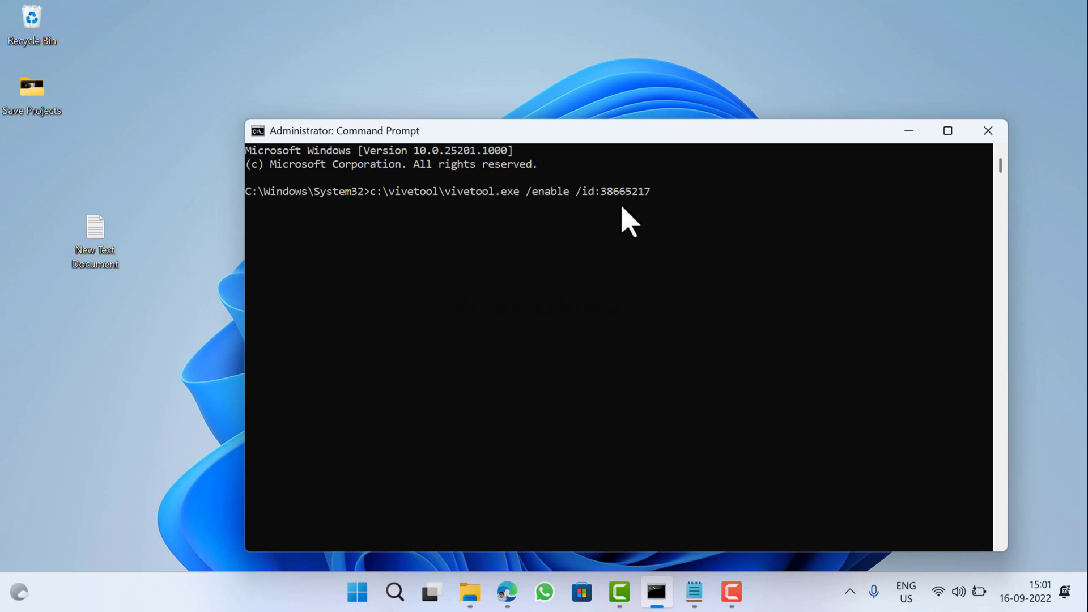
{"action": "key", "text": "Return"}
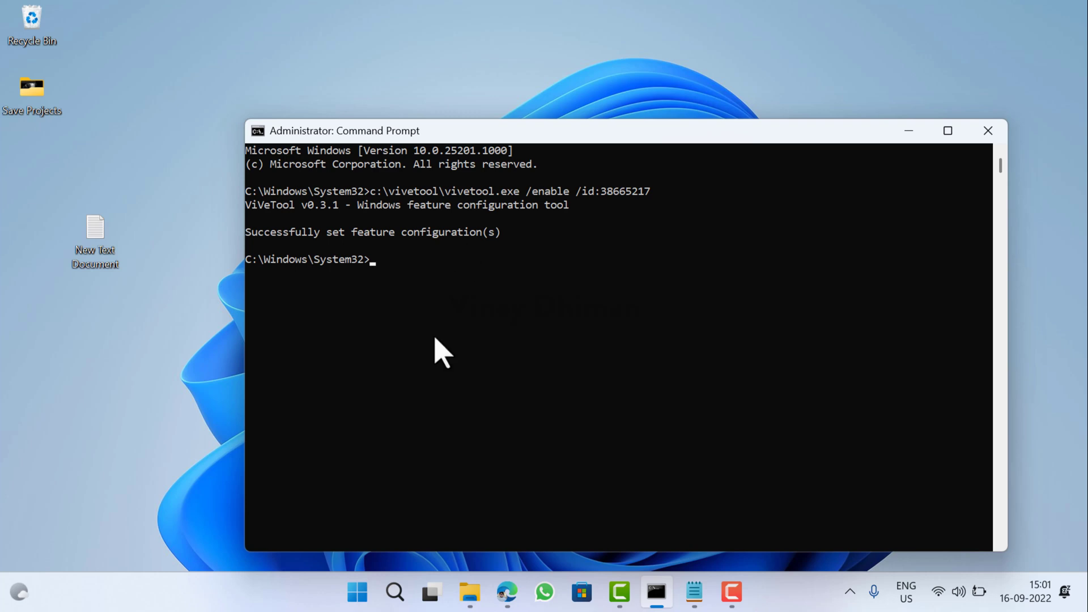
{"action": "left_click", "coordinate": [359, 592]}
View the Start power options, then dismiss the menus to return to Notepad.
{"action": "left_click", "coordinate": [756, 535]}
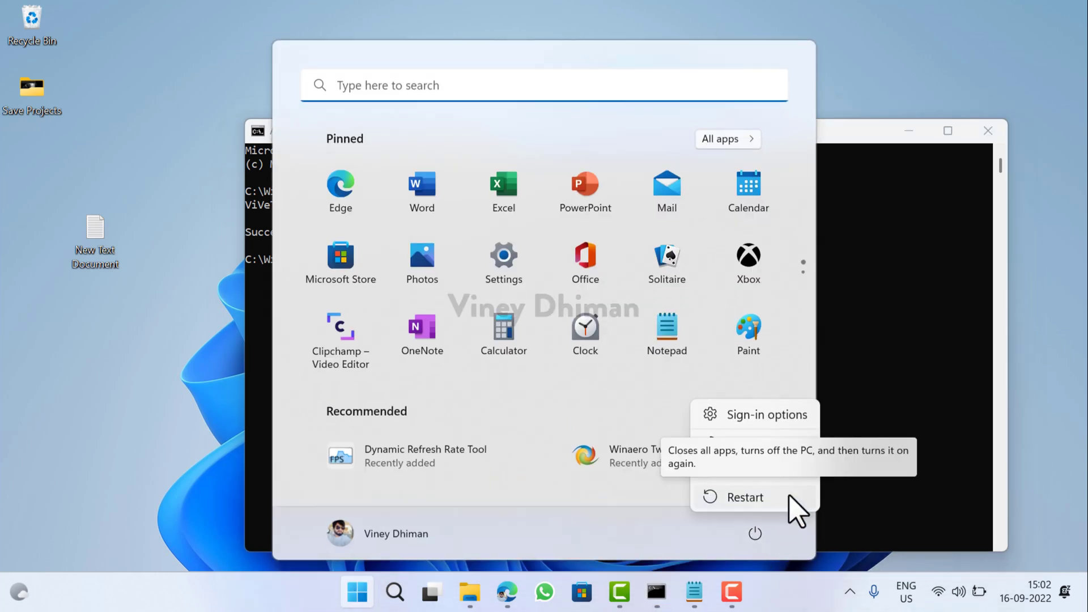
{"action": "left_click", "coordinate": [54, 433]}
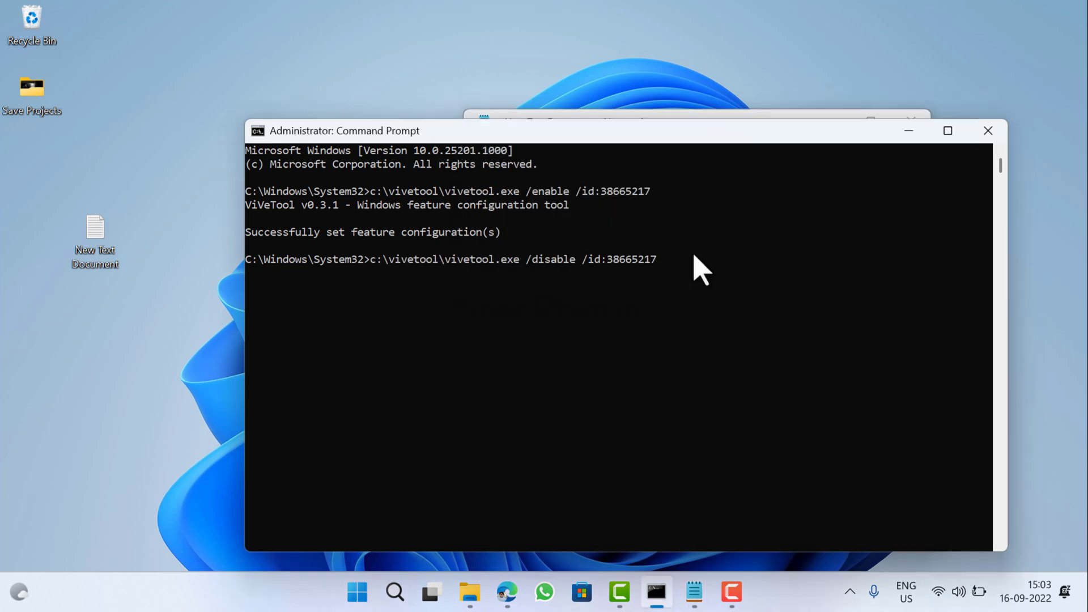
Run vivetool /disable /id:38665217, then select parts of the command lines in Notepad.
{"action": "key", "text": "Return"}
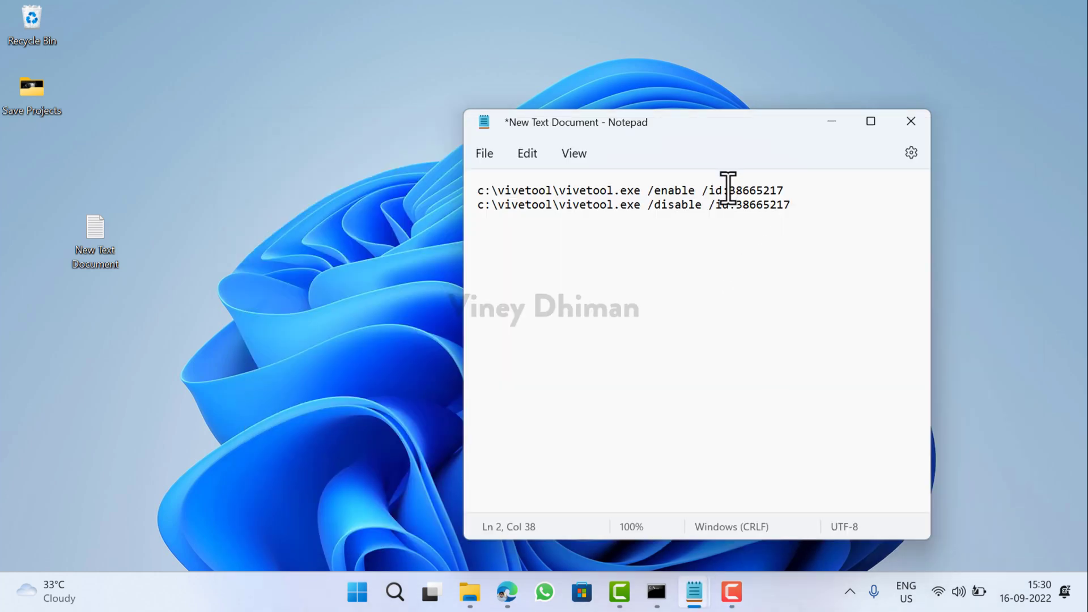
{"action": "left_click_drag", "start_coordinate": [708, 189], "coordinate": [790, 191]}
{"action": "left_click", "coordinate": [786, 207]}
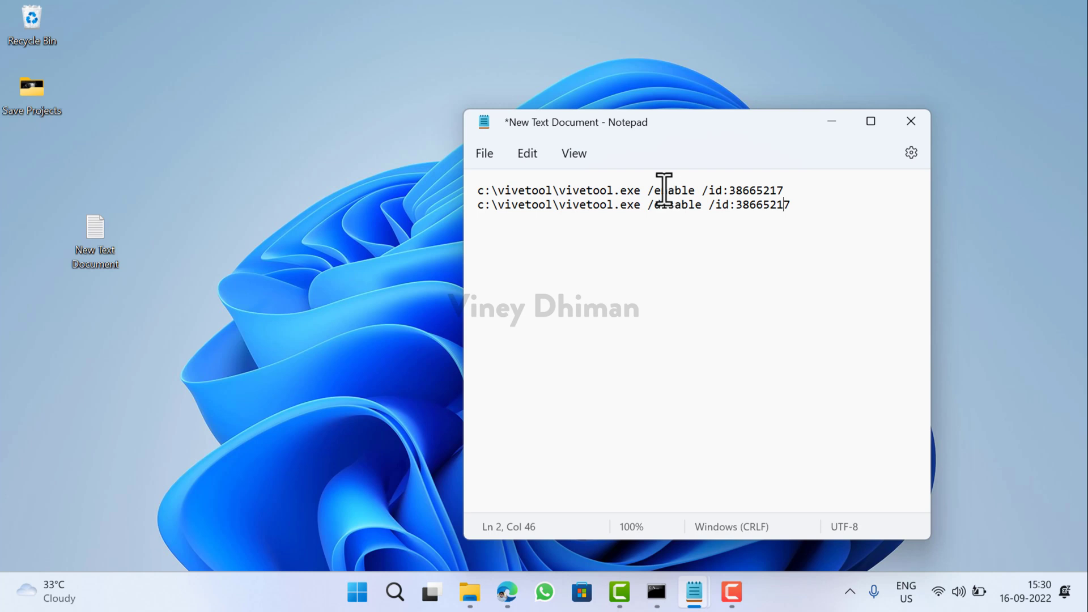
{"action": "double_click", "coordinate": [672, 190]}
{"action": "left_click_drag", "start_coordinate": [650, 205], "coordinate": [760, 218]}
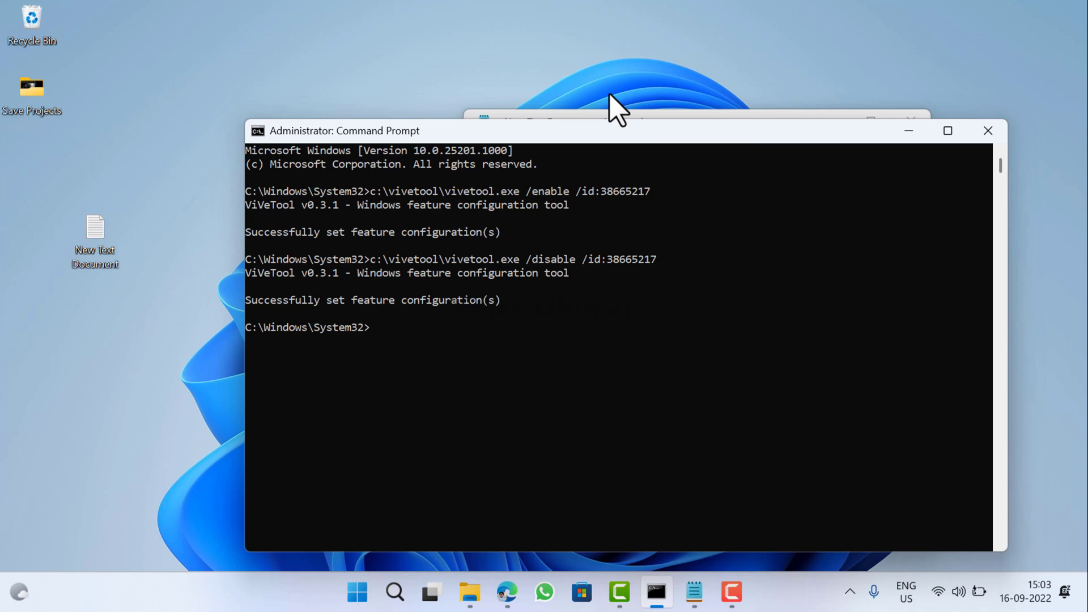